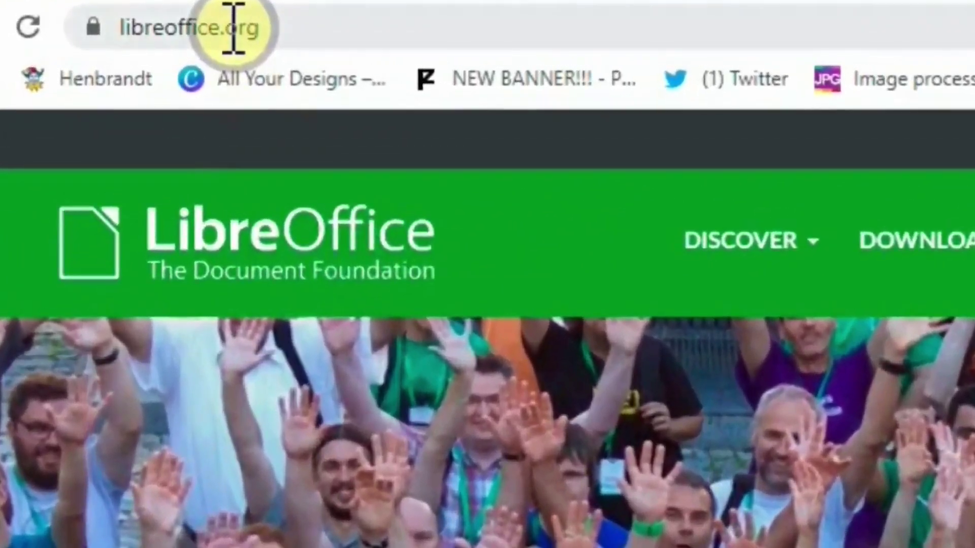
Check the libreoffice.org address and go to the Download page offering LibreOffice 7.2.2 for Windows 64-bit.
left_click(148, 39)
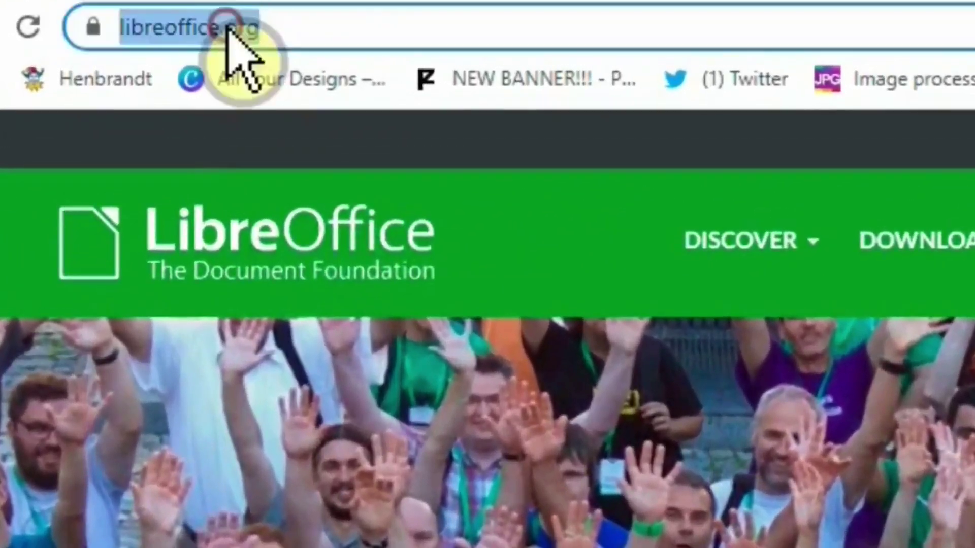
left_click(365, 26)
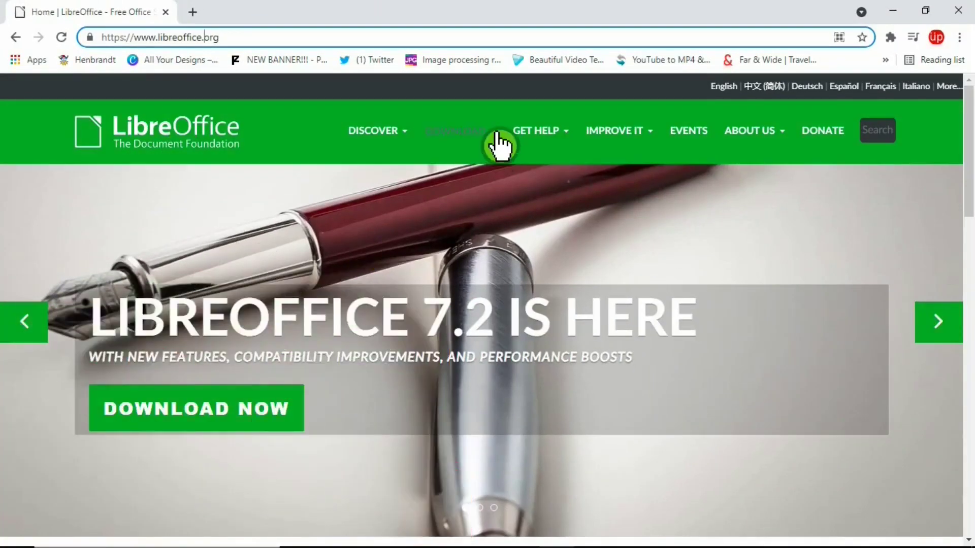
left_click(472, 134)
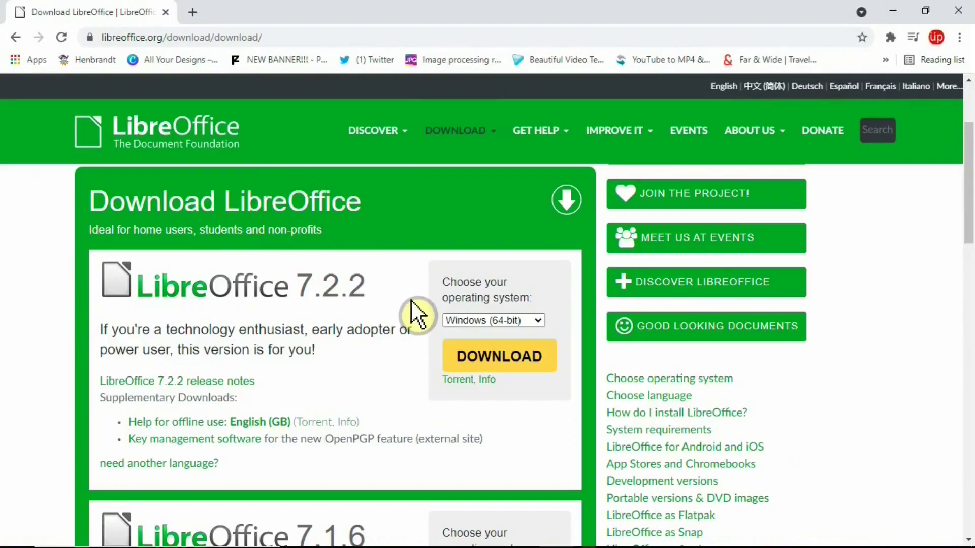
scroll(411, 305, "down", 5)
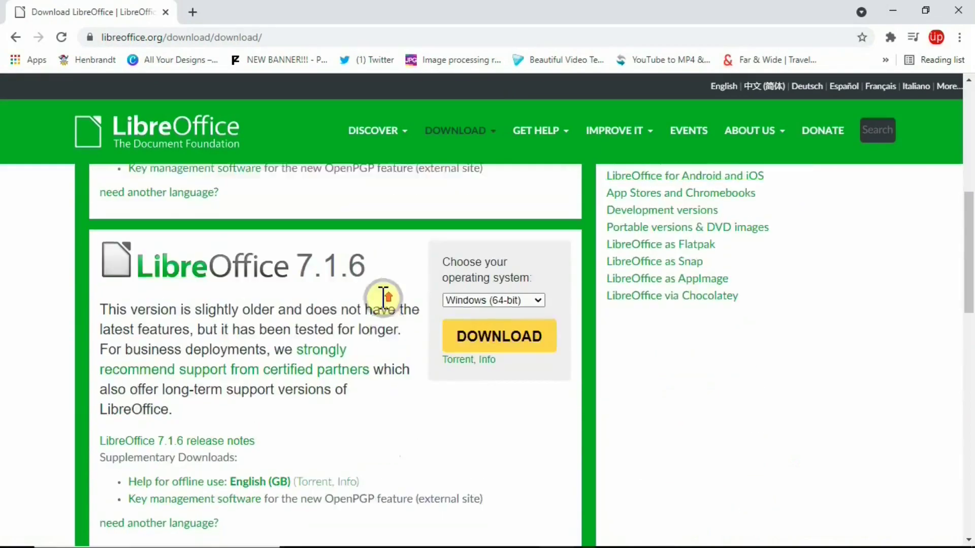
scroll(381, 298, "up", 4)
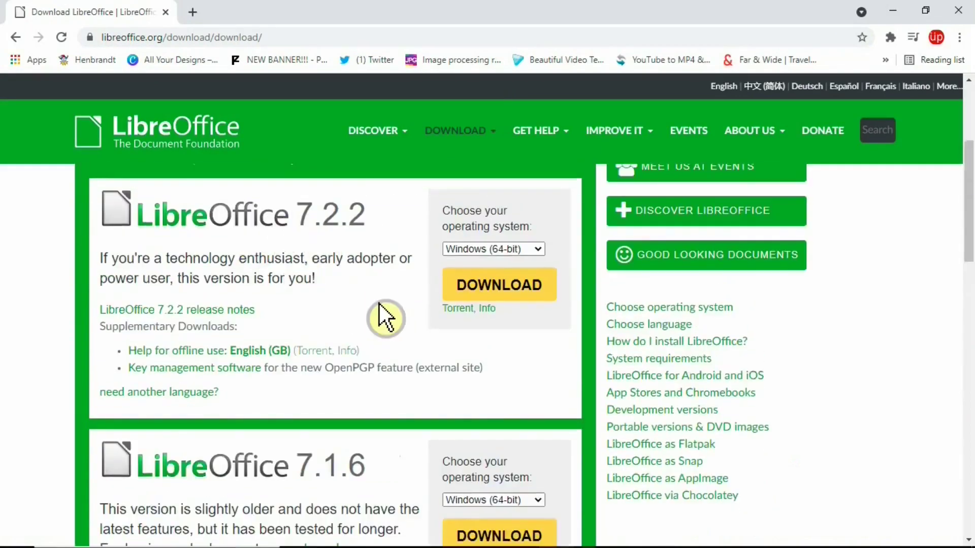
scroll(381, 307, "down", 1)
scroll(350, 401, "down", 3)
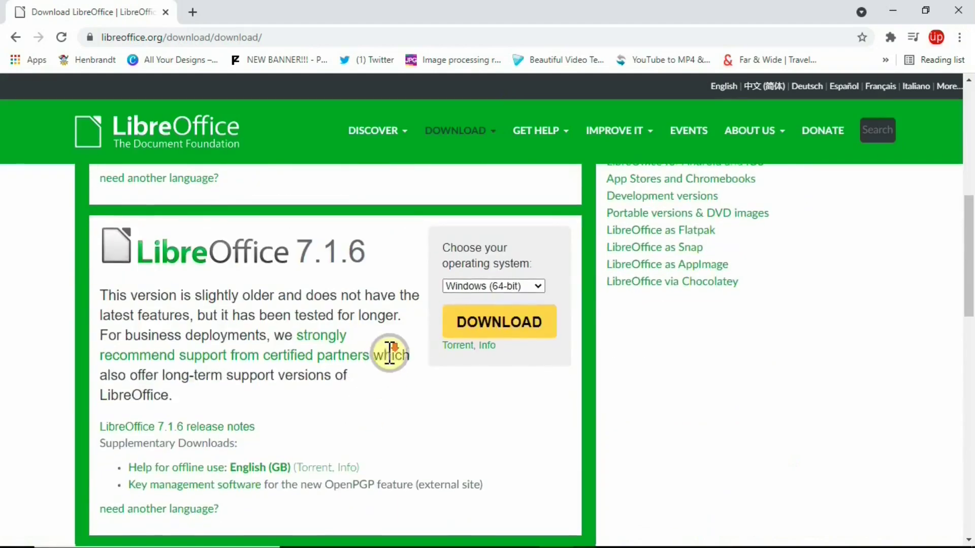
scroll(388, 353, "down", 3)
scroll(252, 366, "up", 4)
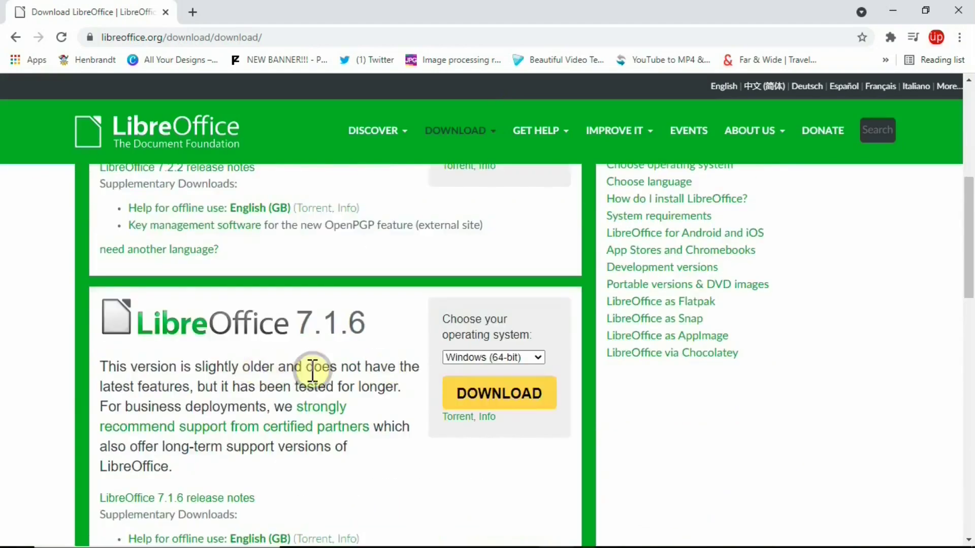
scroll(522, 273, "up", 4)
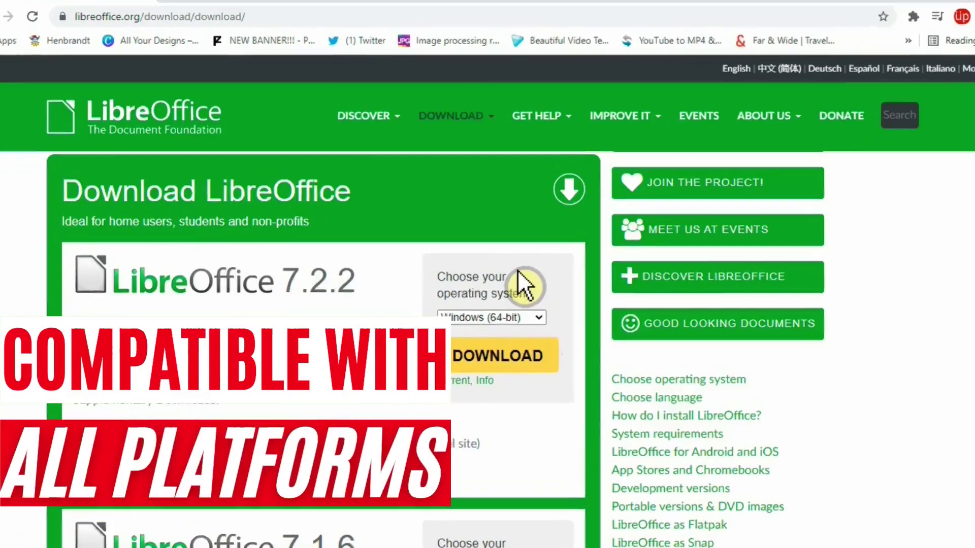
left_click(528, 318)
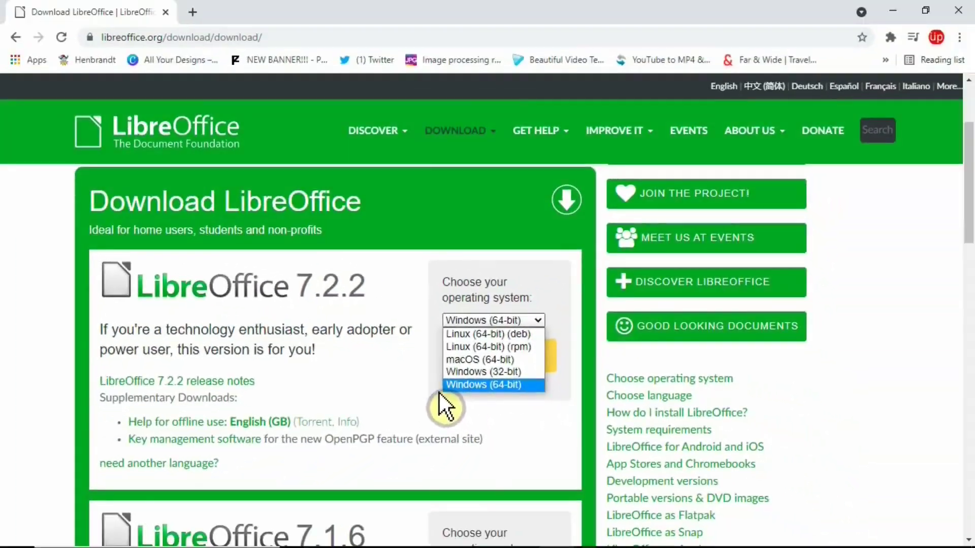
left_click(452, 414)
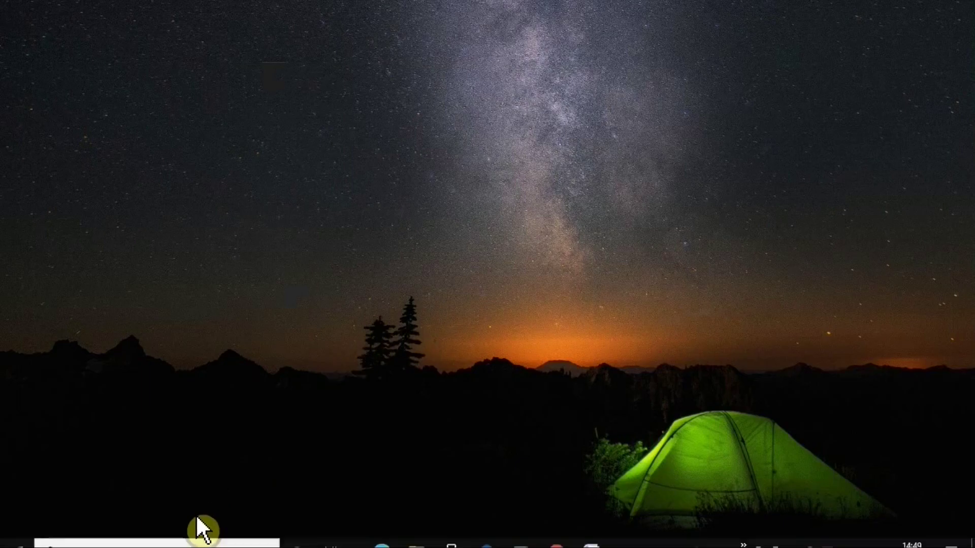
Launch LibreOffice Draw from the taskbar search, opening a blank Untitled 1 A4 drawing.
left_click(183, 535)
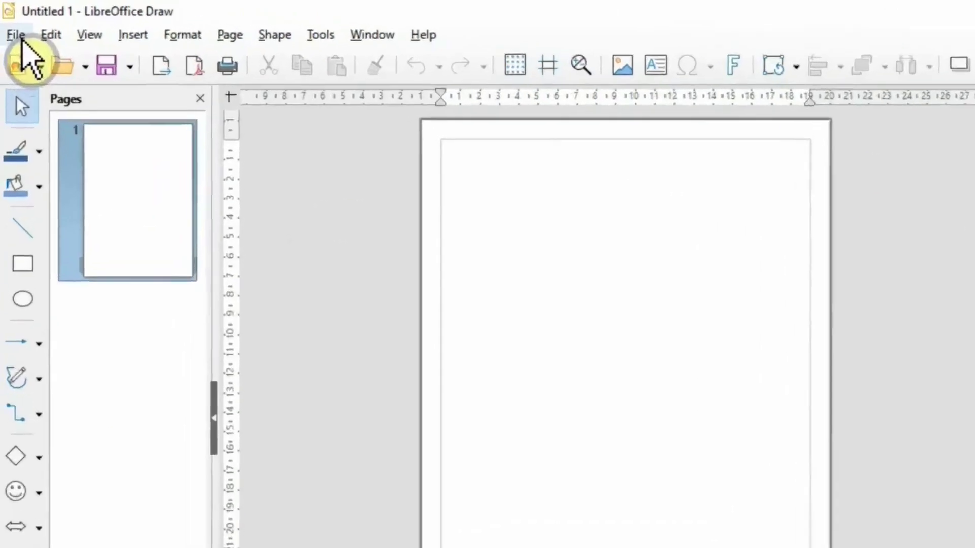
Open Subscription Contract.pdf from the Desktop's PDFs LIBRE folder via File > Open.
left_click(13, 26)
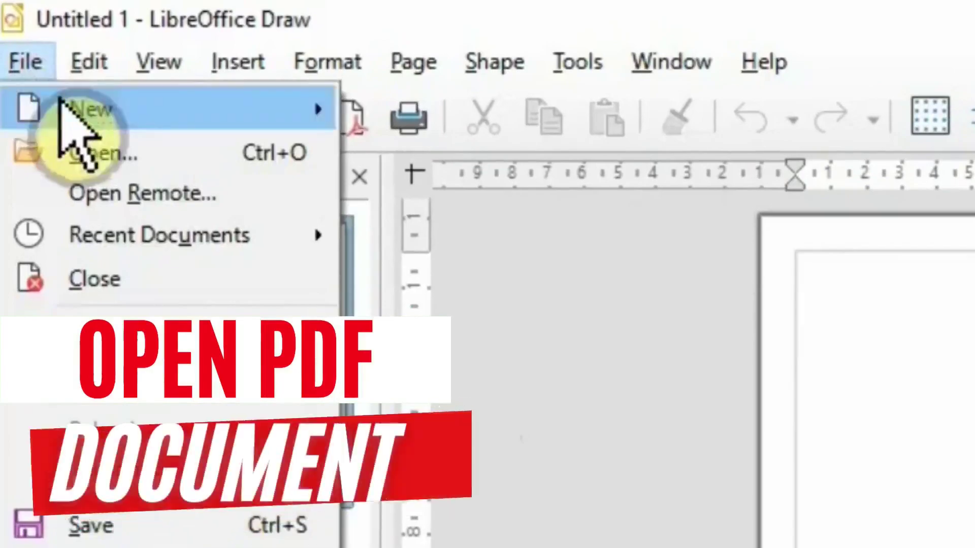
left_click(64, 162)
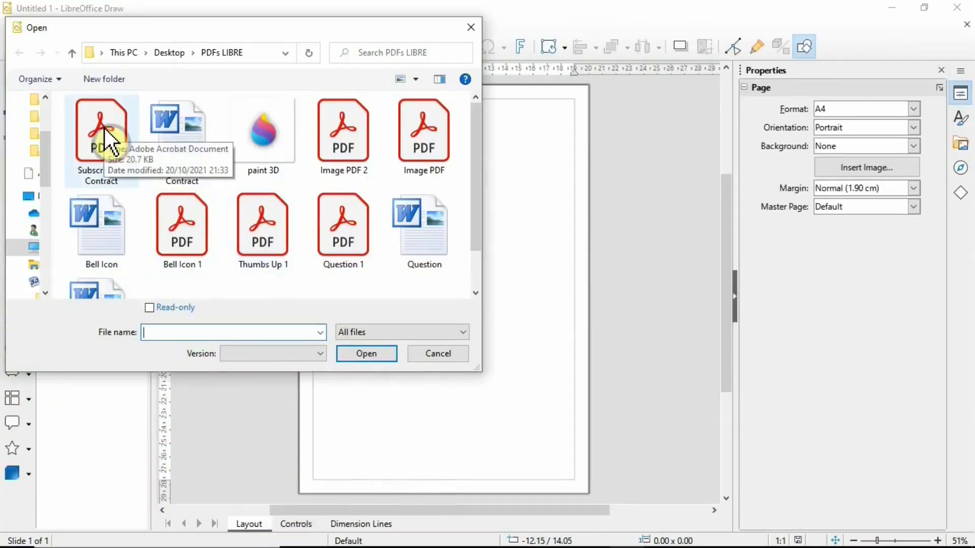
double_click(104, 129)
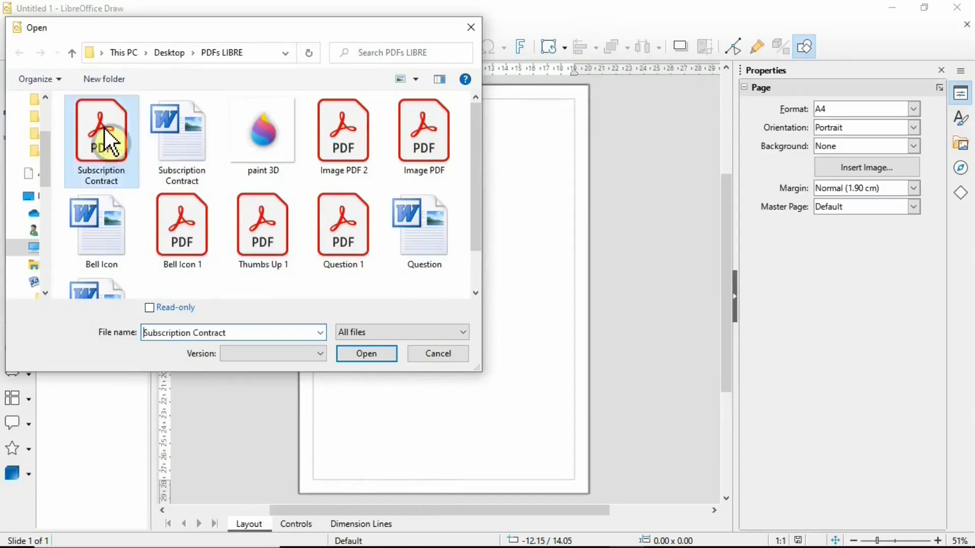
Change 'Availability: Now' to 'Anytime' and rewrite the thanks paragraph to request a thumbs up and subscription.
left_click(465, 144)
key("Escape")
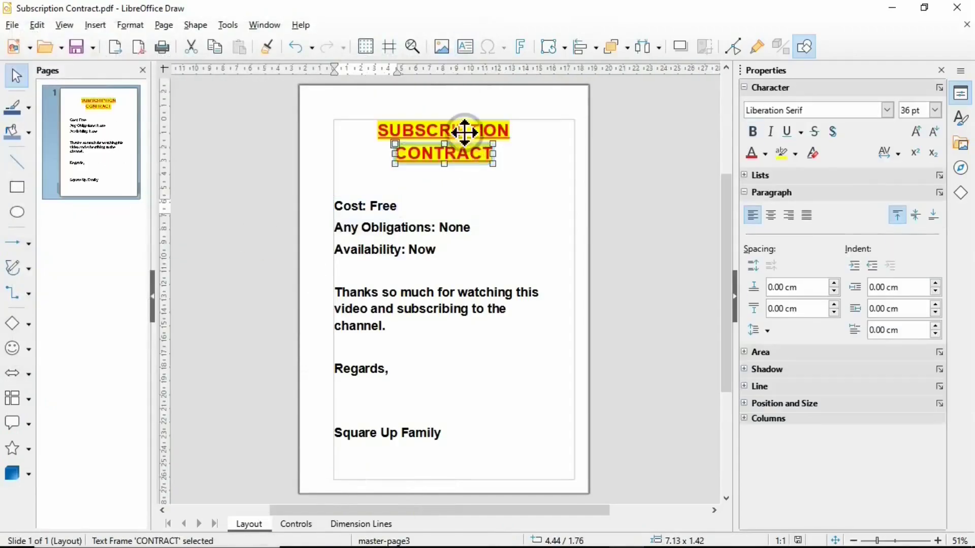
left_click(374, 205)
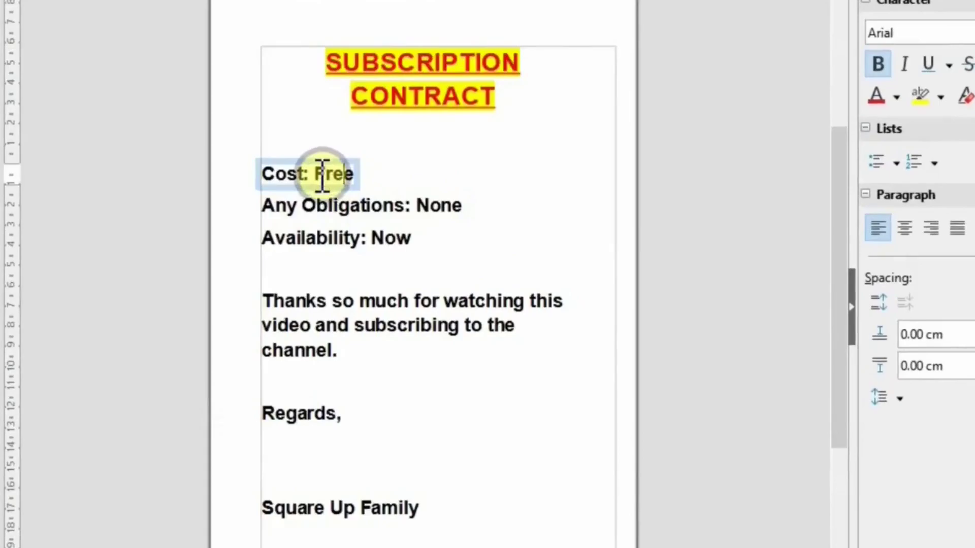
scroll(403, 238, "down", 1)
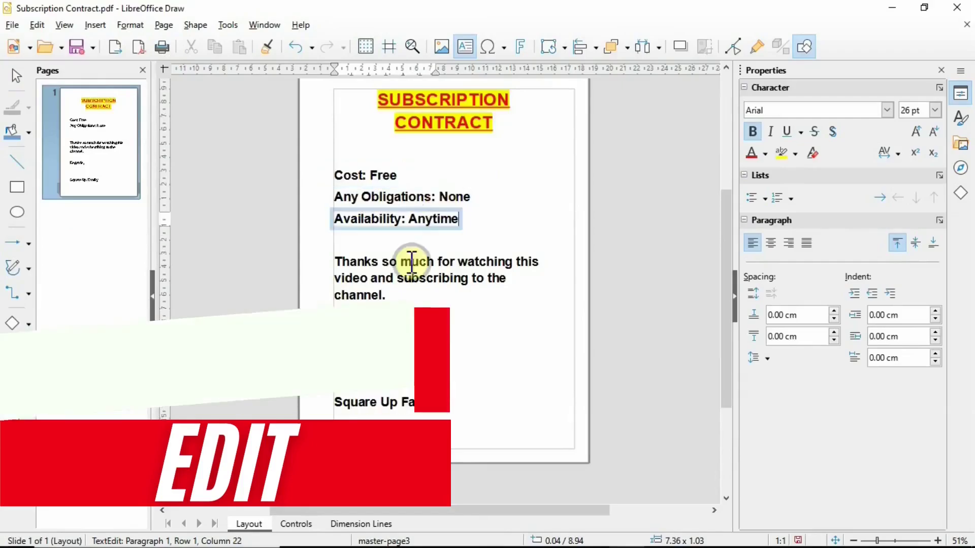
left_click(384, 262)
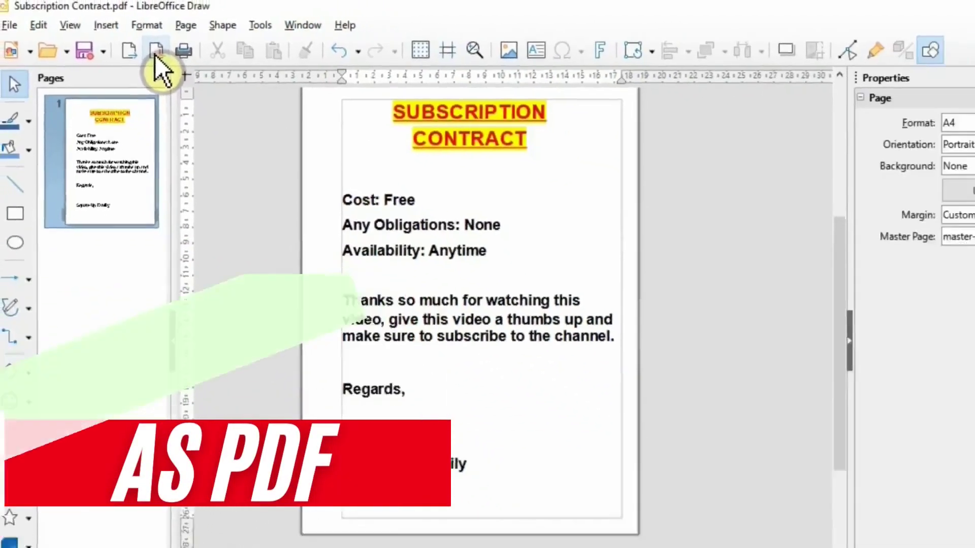
Export the edited contract directly to PDF under the name 'Subscription Contract 2'.
left_click(283, 83)
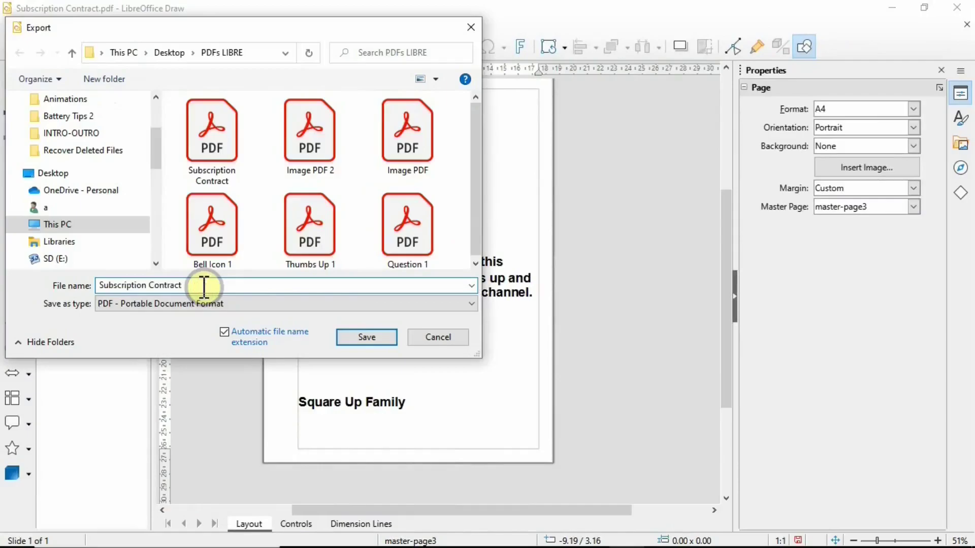
left_click(367, 337)
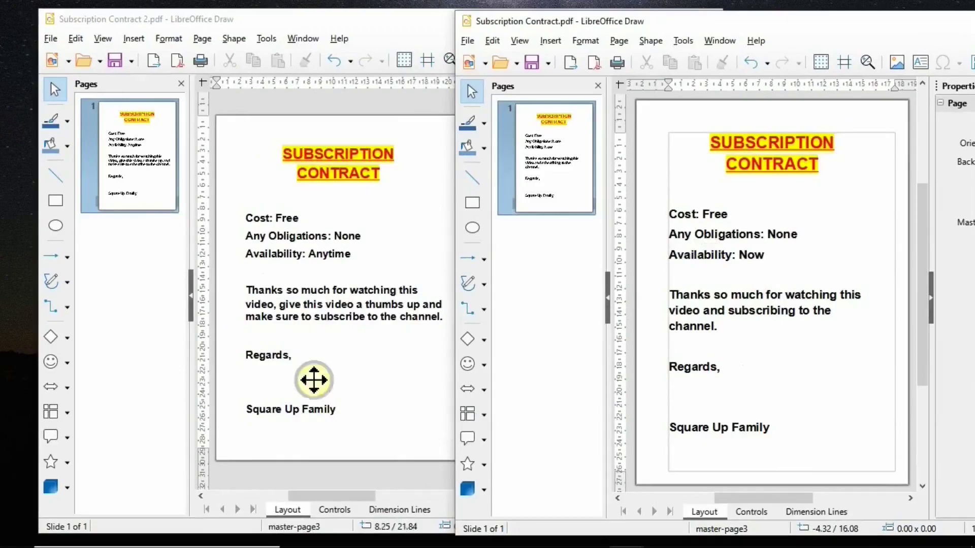
Switch to the Subscription Contract 2 window showing 'Availability: Anytime' and the thumbs-up request.
left_click(314, 380)
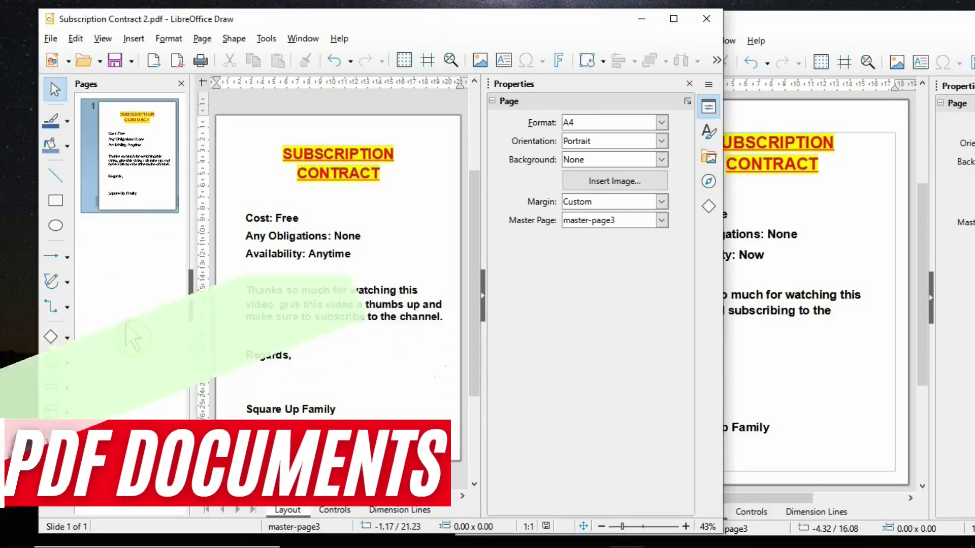
Open the Bell Icon and Question 1 PDFs and drag their pages into the contract as pages 2 and 3.
left_click(51, 39)
left_click(71, 75)
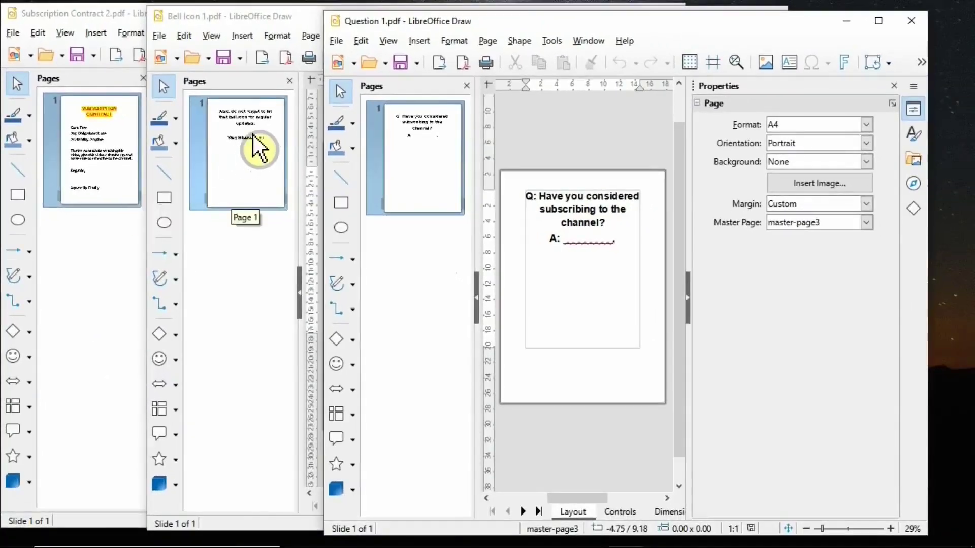
left_click_drag(241, 163, 217, 170)
left_click_drag(327, 139, 125, 289)
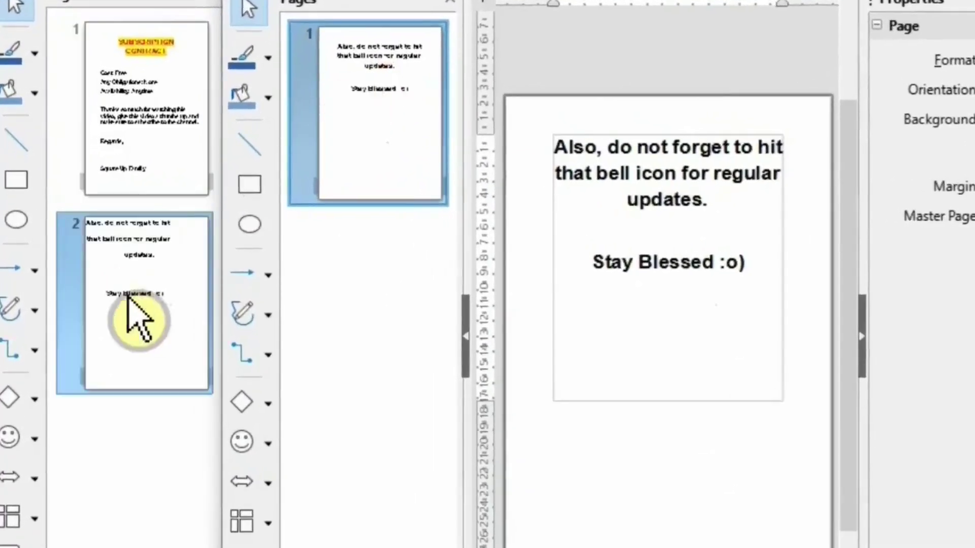
key("alt+Tab")
left_click_drag(656, 89, 105, 495)
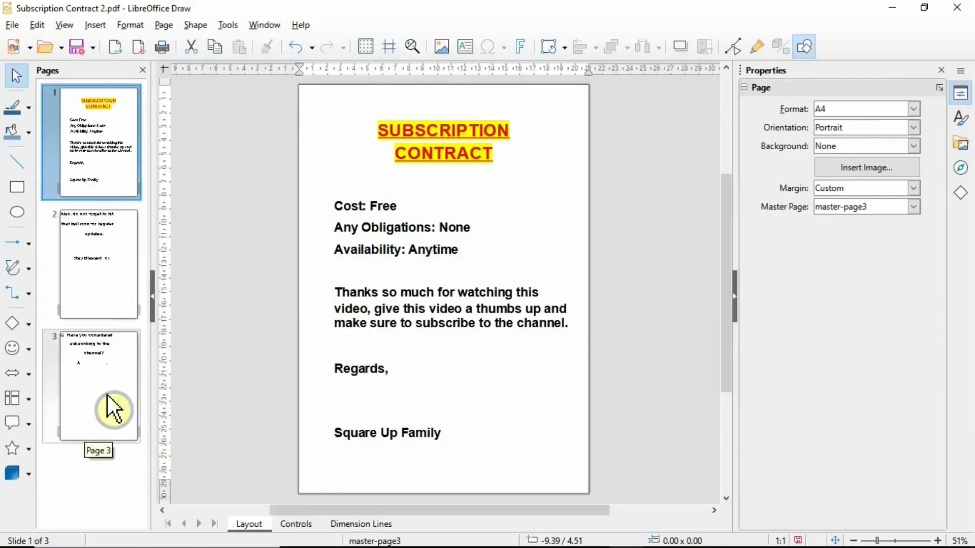
On page 2, nudge the 'that bell icon for regular' line up beneath 'Also, do not forget to hit'.
left_click(96, 269)
left_click(393, 176)
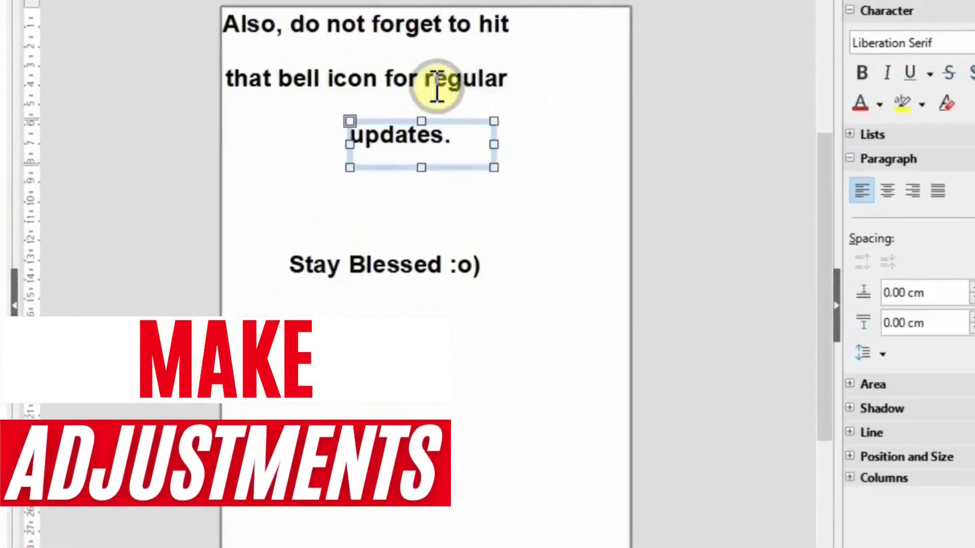
left_click(513, 68)
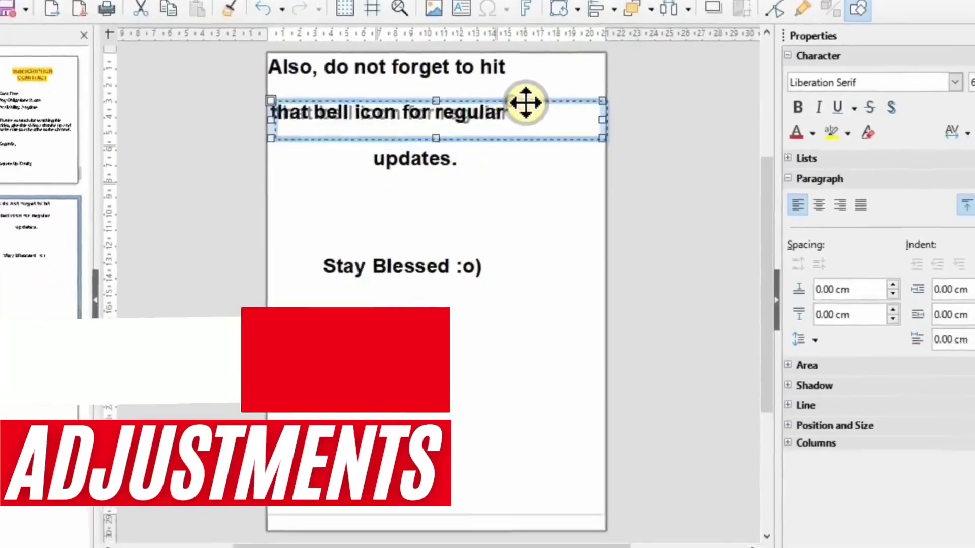
scroll(189, 294, "down", 3)
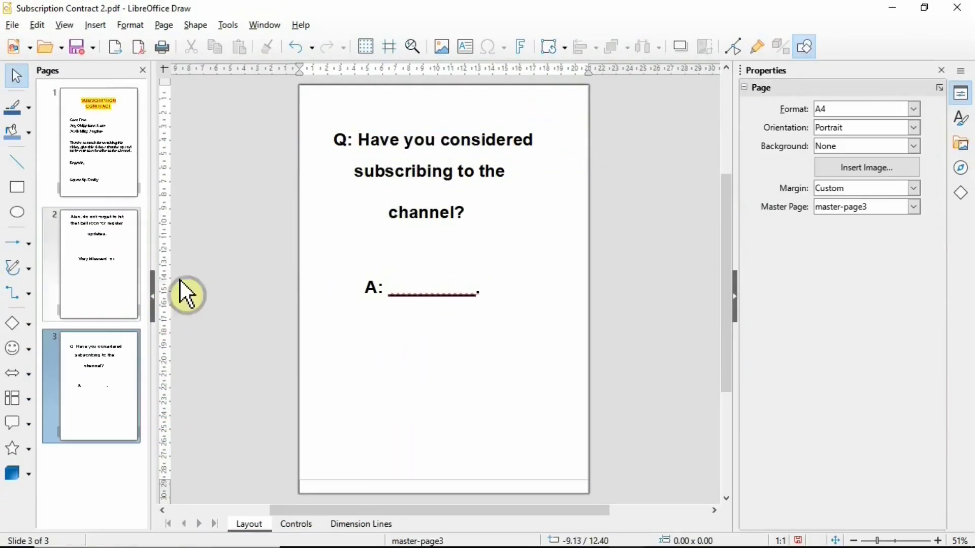
left_click(87, 250)
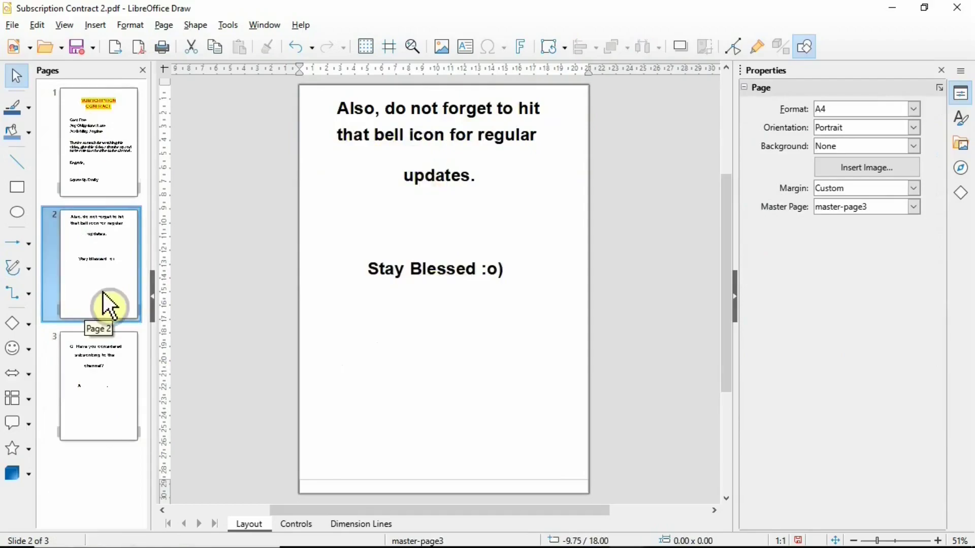
Export the merged three-page contract directly to PDF as 'Subscription Contract 3' in PDFs LIBRE.
left_click(144, 59)
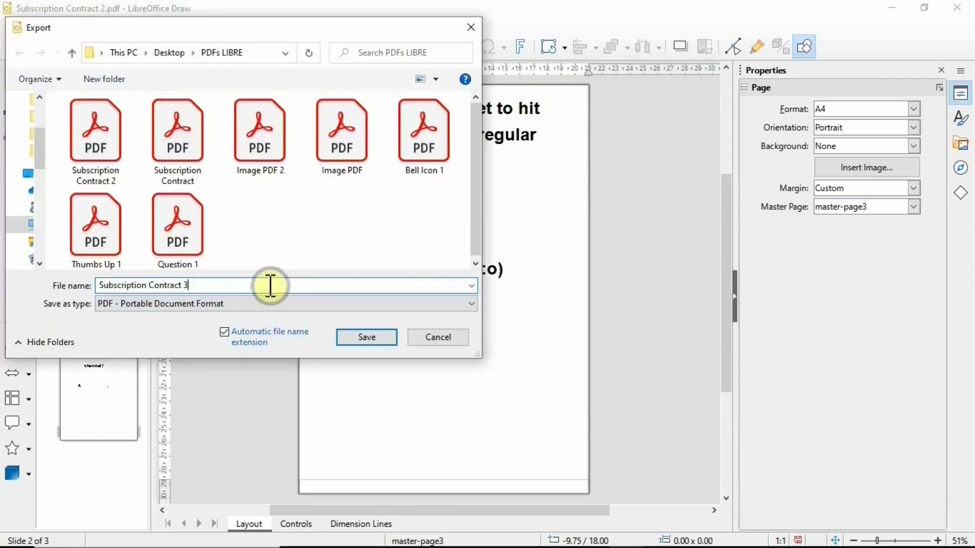
left_click(366, 338)
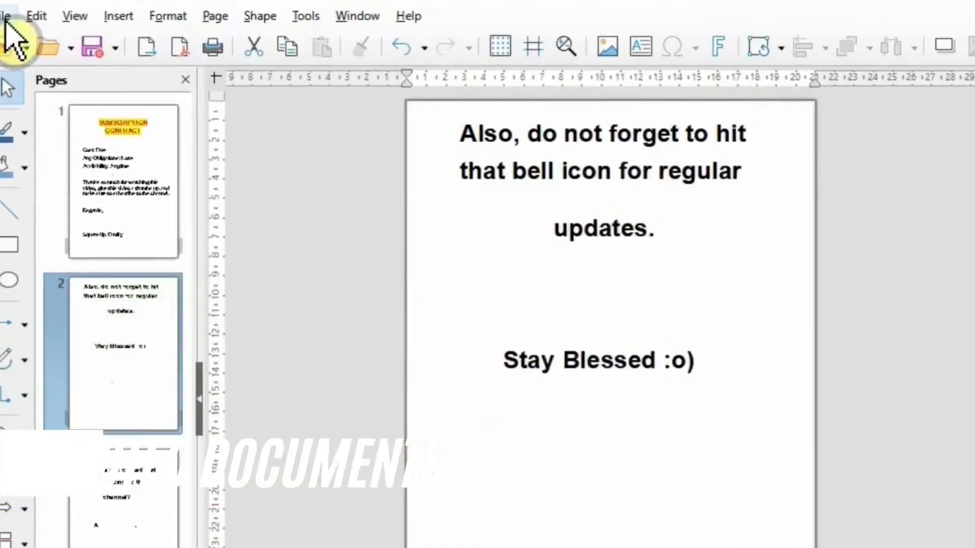
In Export as PDF options, limit pages to 1 and add a SQUARE UP watermark.
left_click(14, 25)
mouse_move(69, 413)
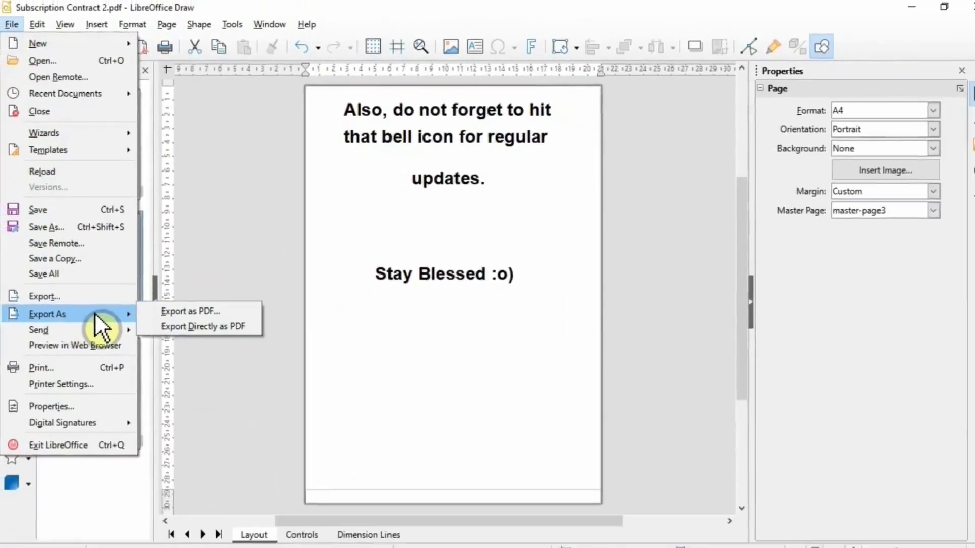
left_click(191, 310)
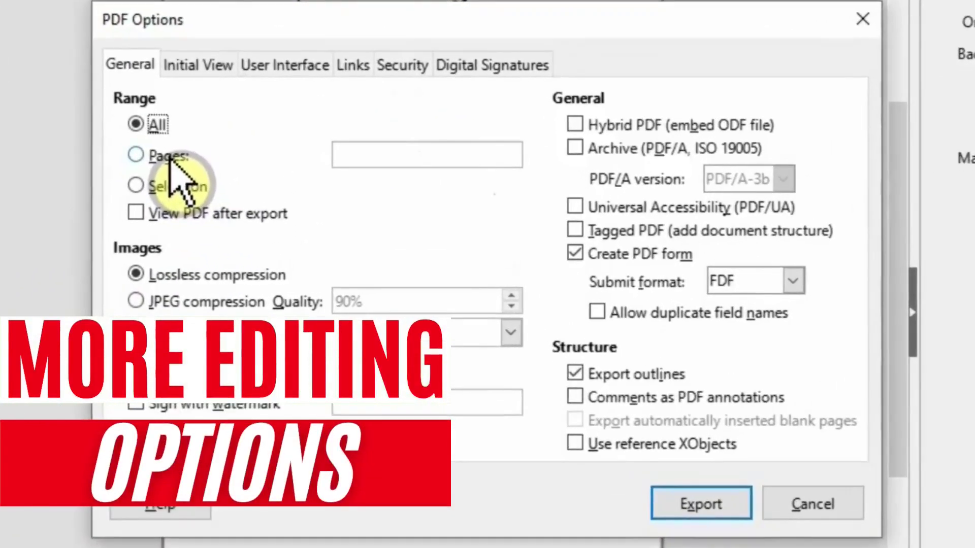
left_click(153, 158)
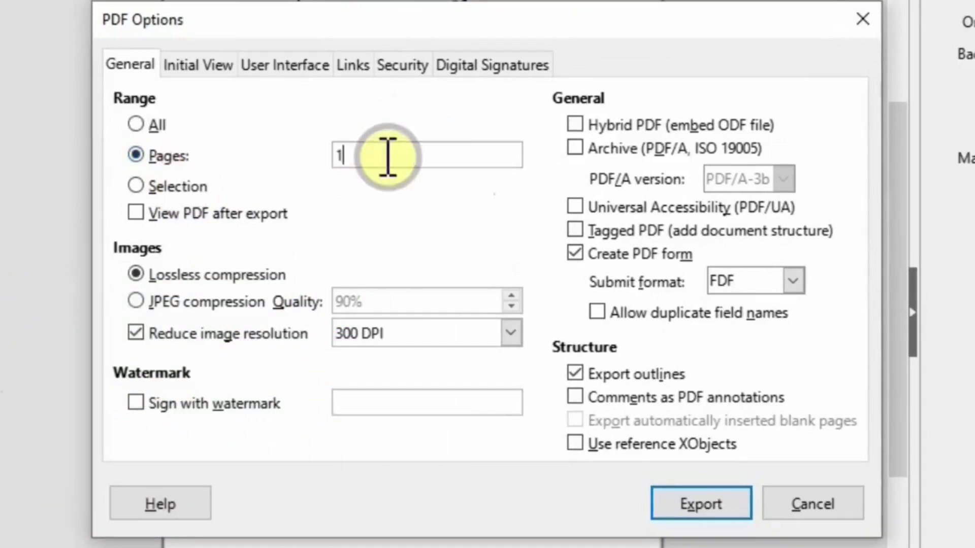
left_click(136, 403)
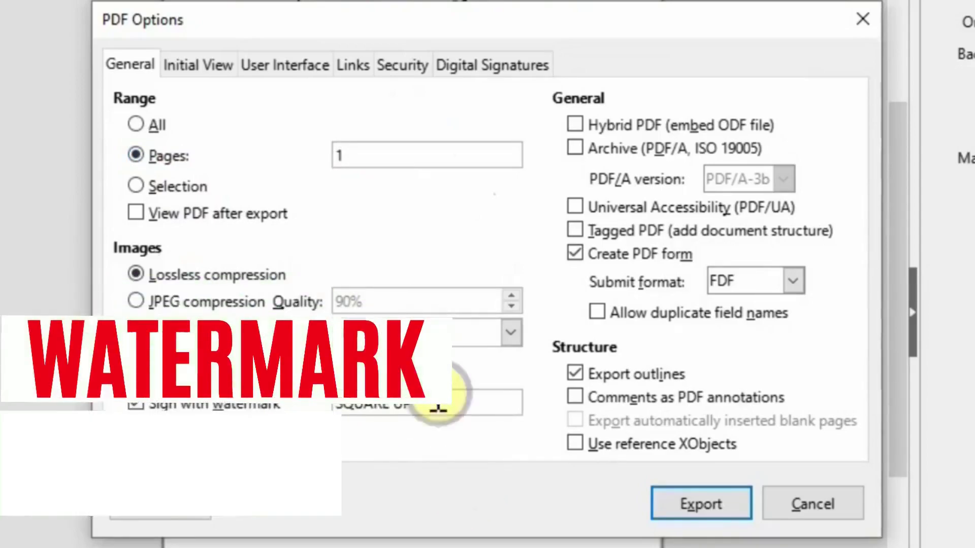
left_click(400, 62)
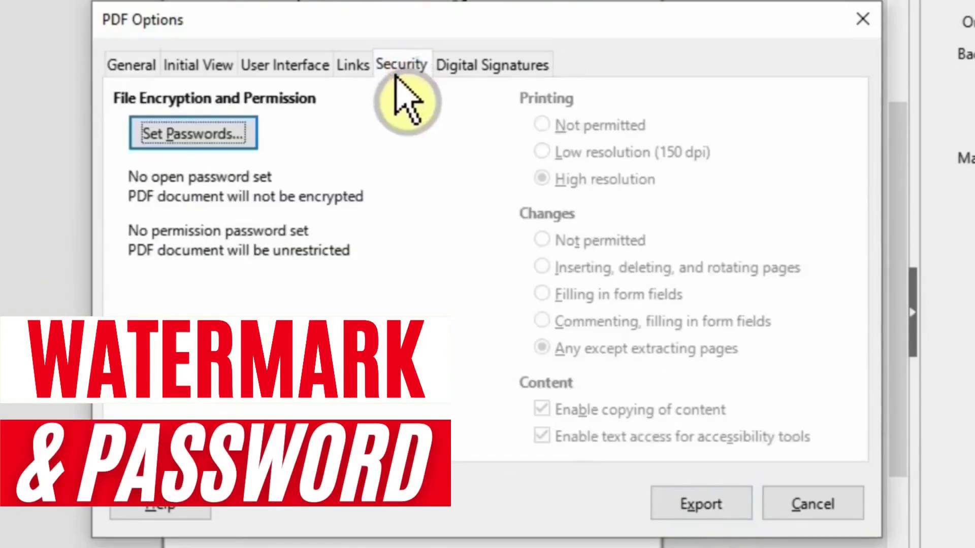
Set an open password for the PDF export.
left_click(205, 133)
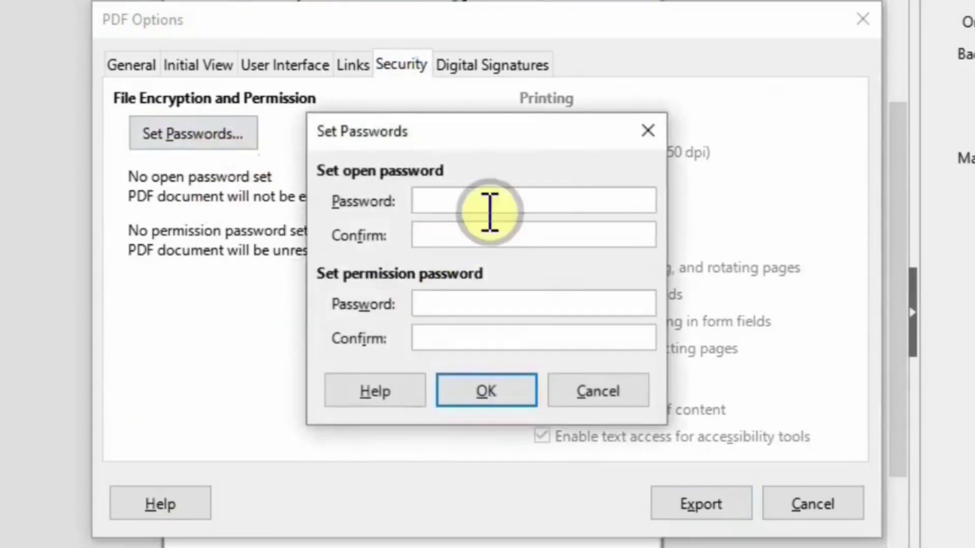
type("a")
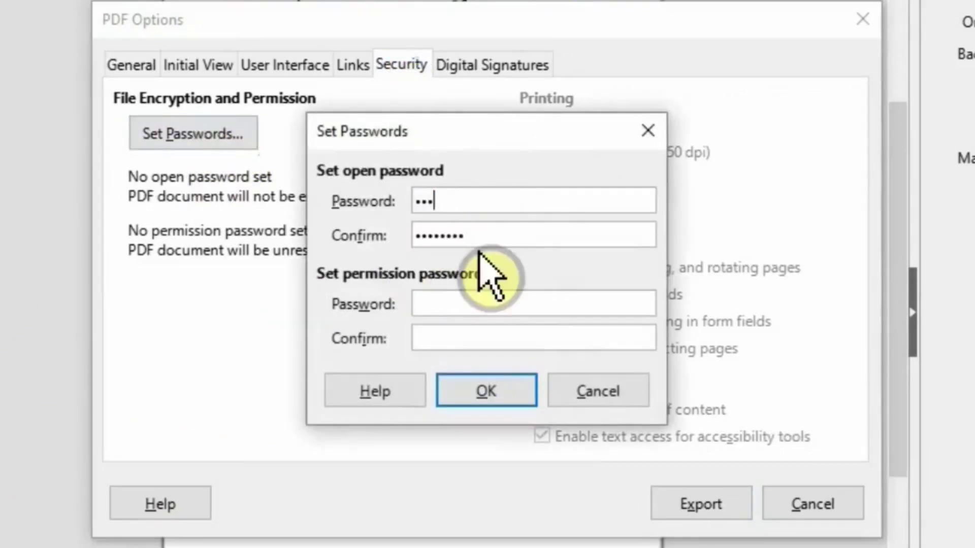
type("a")
key("Return")
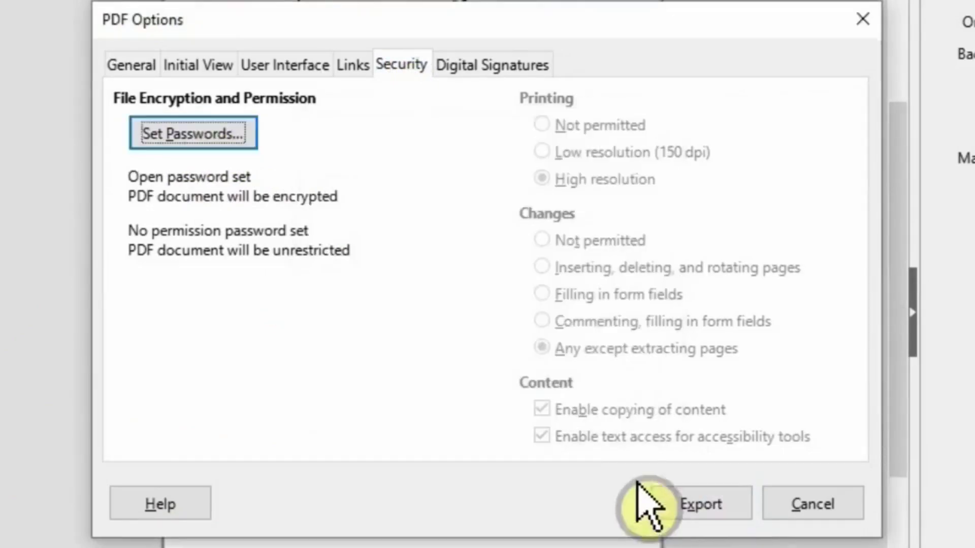
Export the password-protected page-1 PDF as 'Subscription Contract finale'.
left_click(131, 65)
left_click(572, 252)
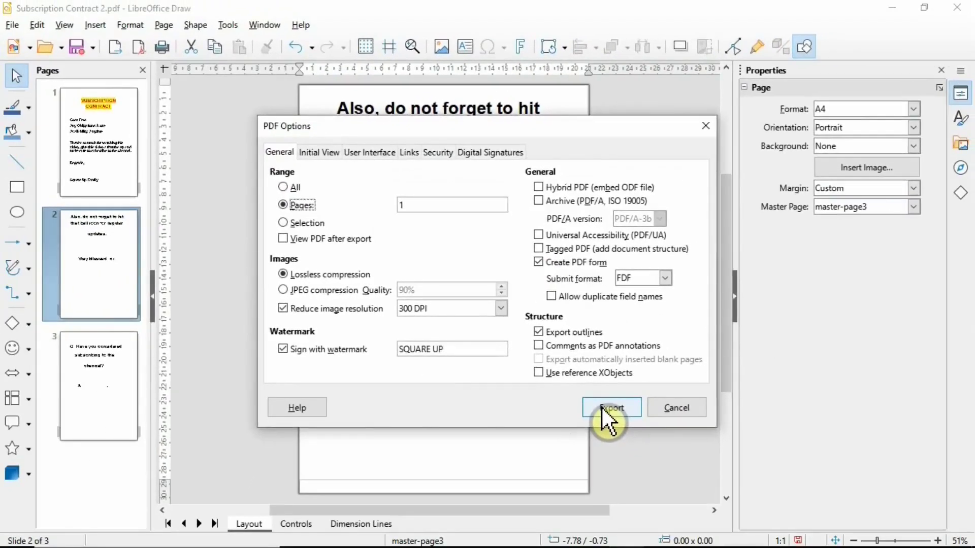
left_click(691, 503)
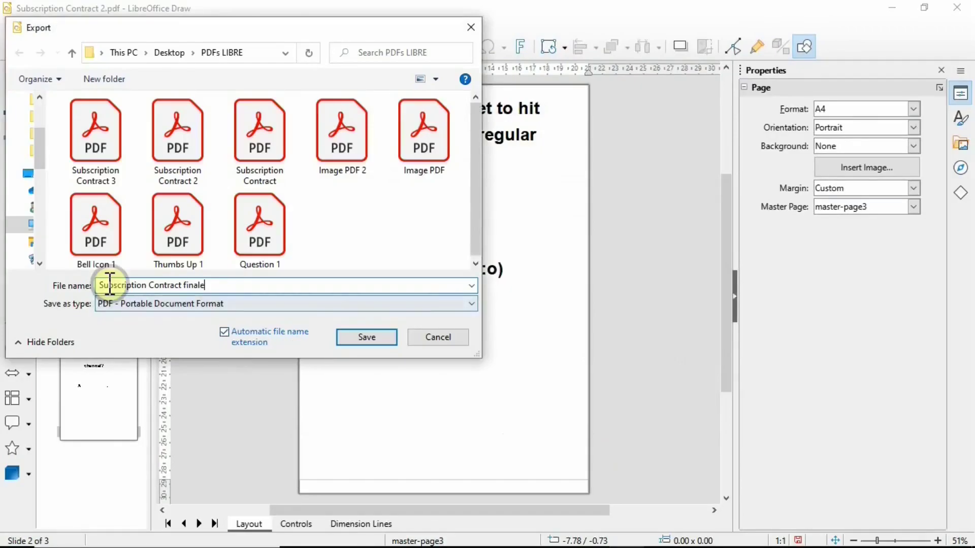
left_click(366, 337)
Reopen the exported 'Subscription Contract finale' PDF, bringing up its password prompt.
left_click(12, 25)
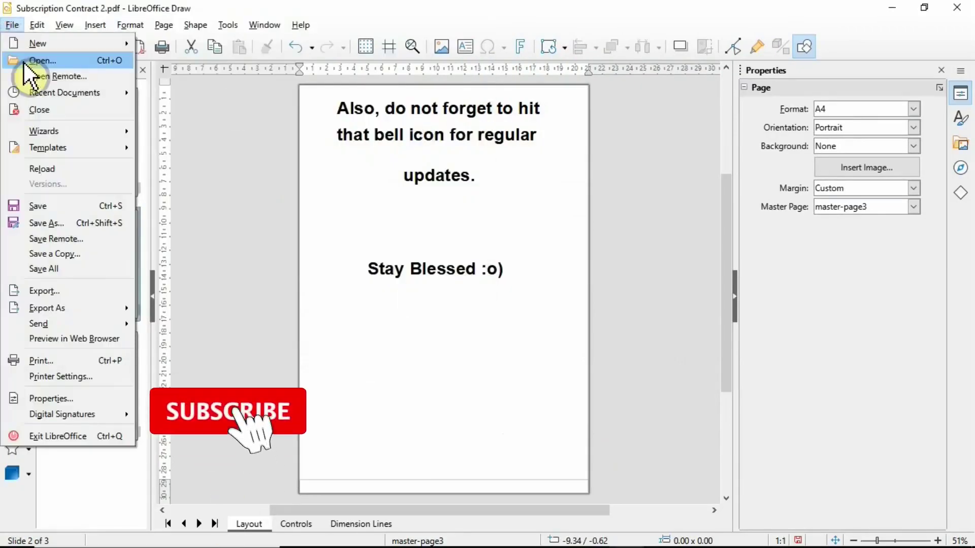
left_click(43, 60)
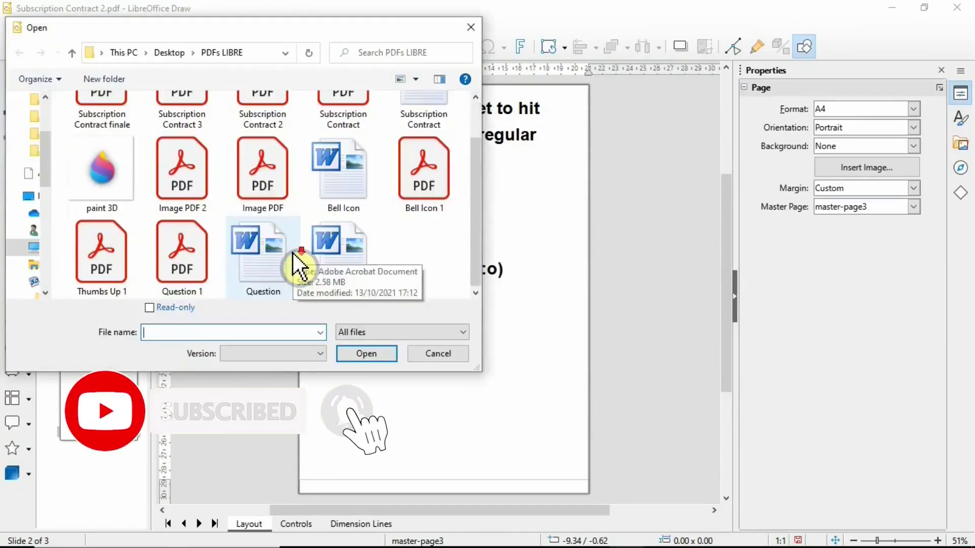
scroll(238, 257, "up", 1)
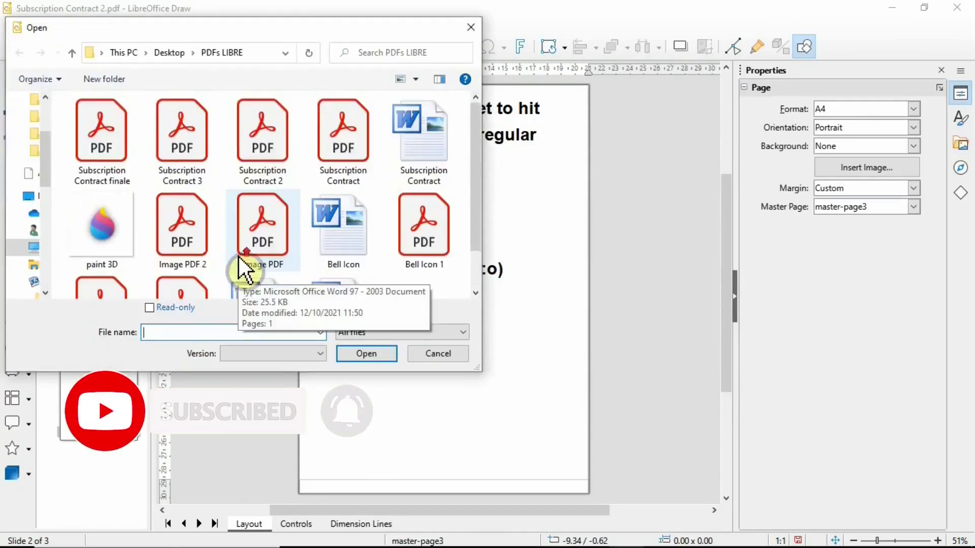
double_click(267, 251)
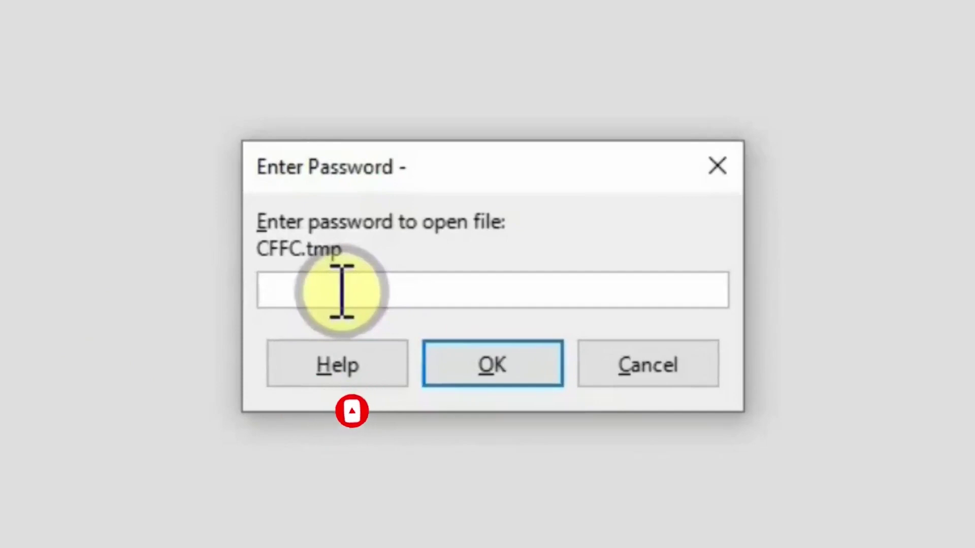